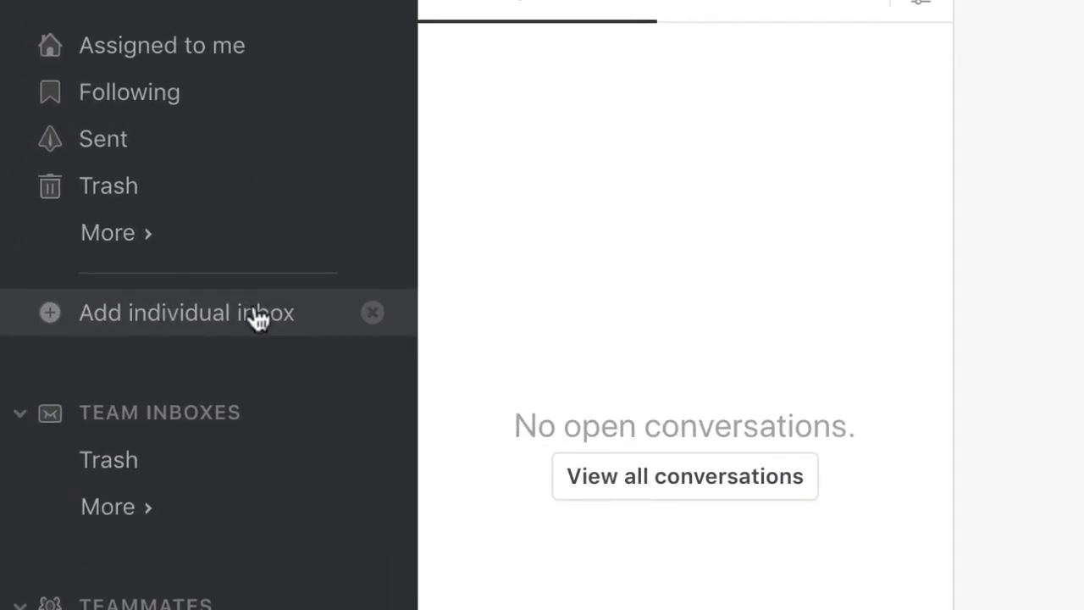
- Create an individual G Suite/Gmail email inbox named My Email for the personal Gmail address
{"action": "left_click", "coordinate": [258, 319]}
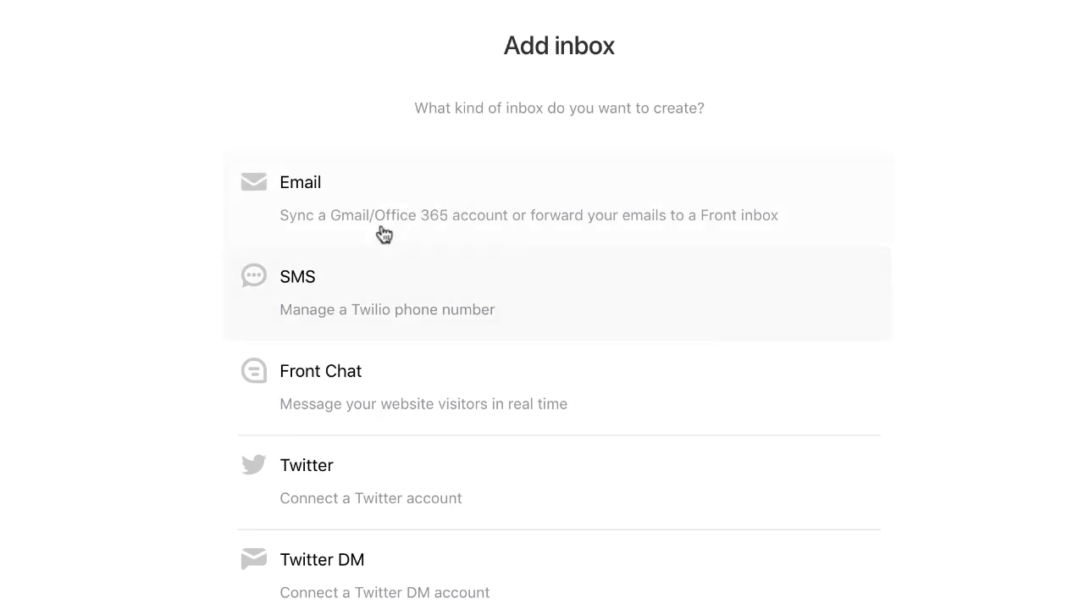
{"action": "left_click", "coordinate": [396, 194]}
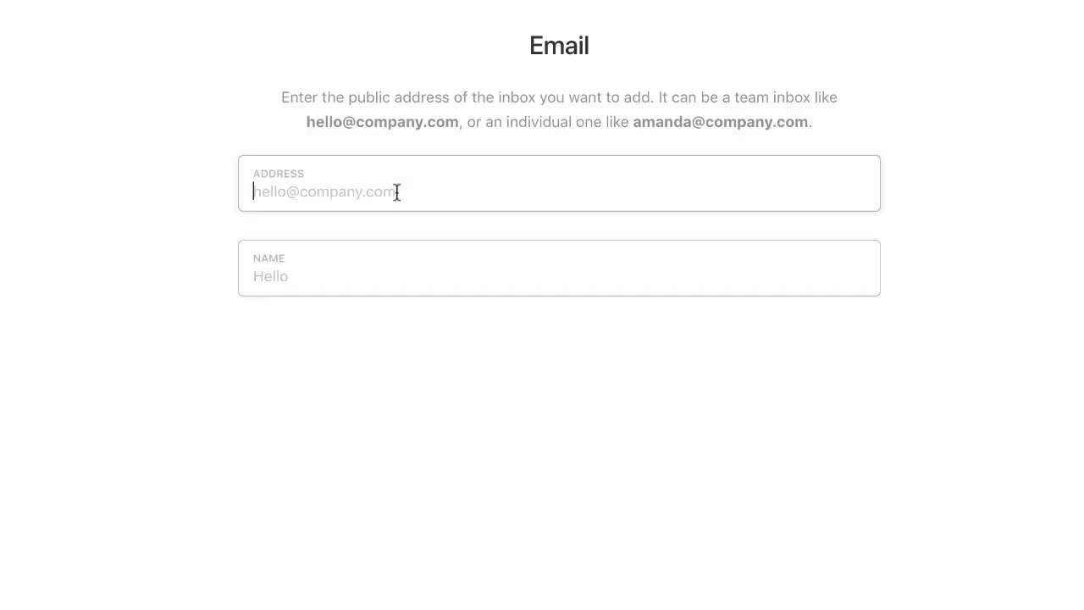
{"action": "key", "text": "Tab"}
{"action": "type", "text": "My Email"}
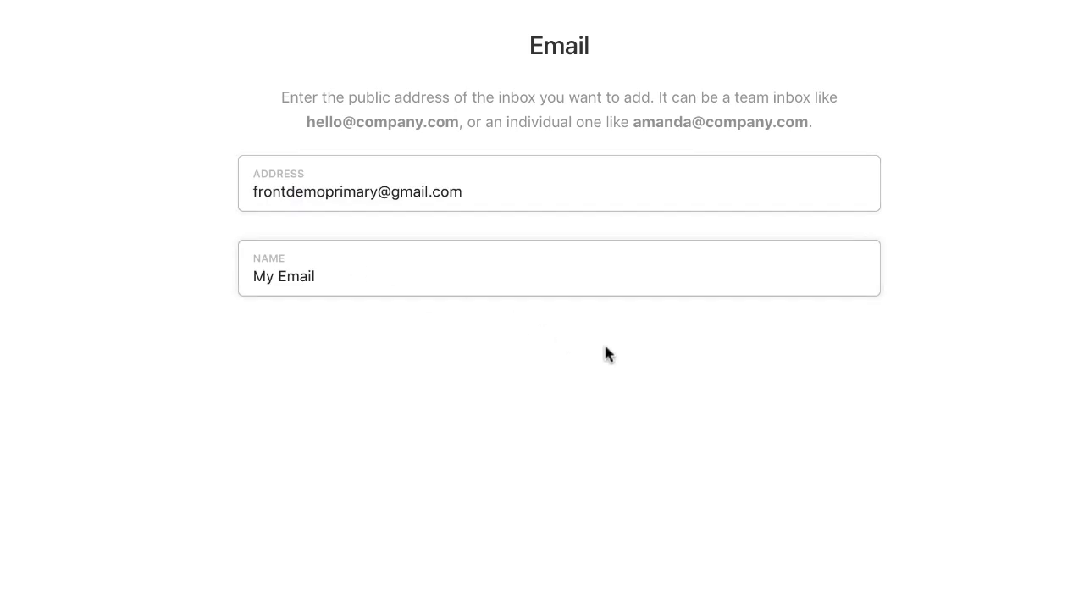
{"action": "left_click", "coordinate": [875, 33]}
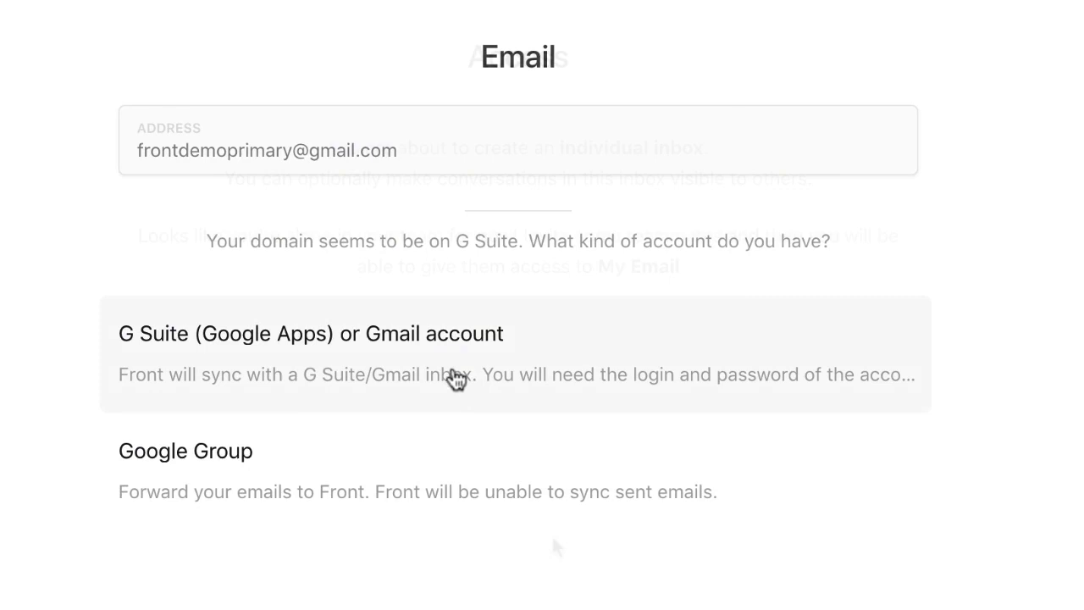
{"action": "left_click", "coordinate": [491, 337]}
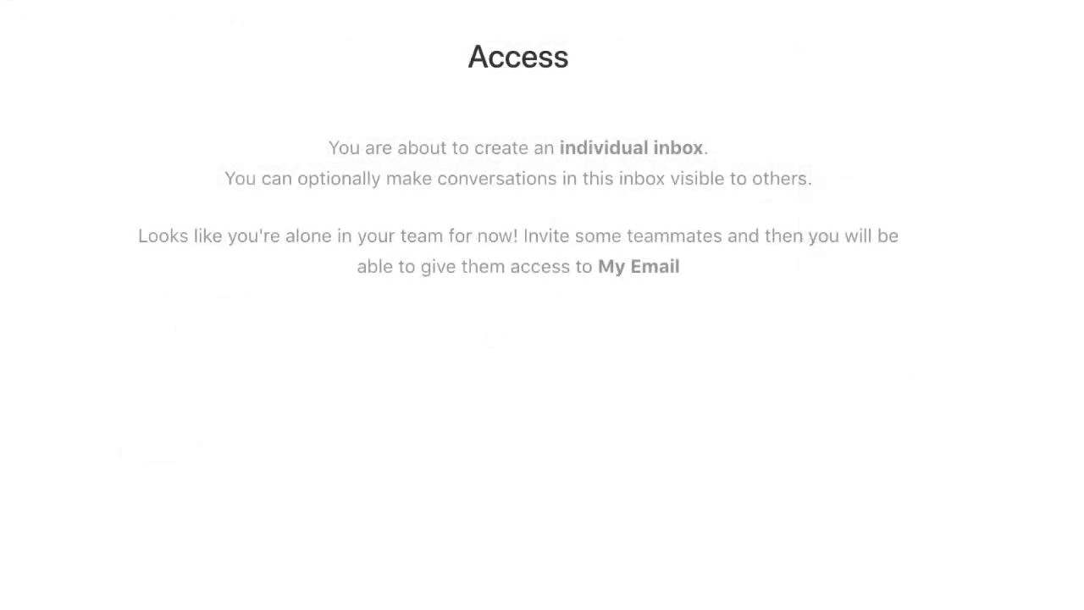
{"action": "left_click", "coordinate": [900, 22]}
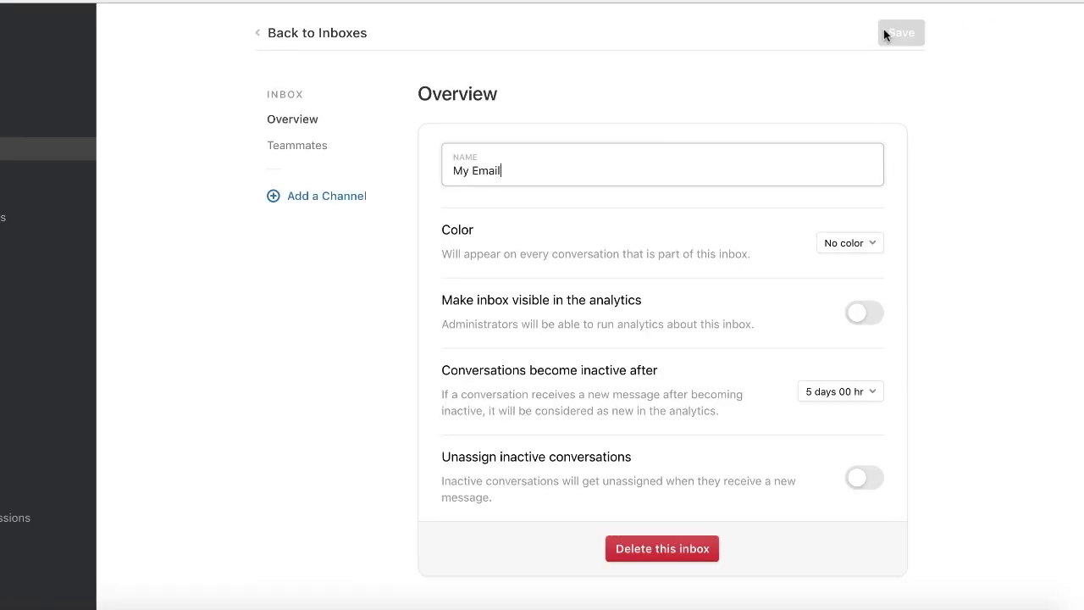
- Set the My Email inbox colour to #E19951 and save it
{"action": "left_click", "coordinate": [850, 243]}
{"action": "left_click", "coordinate": [844, 342]}
{"action": "left_click", "coordinate": [899, 33]}
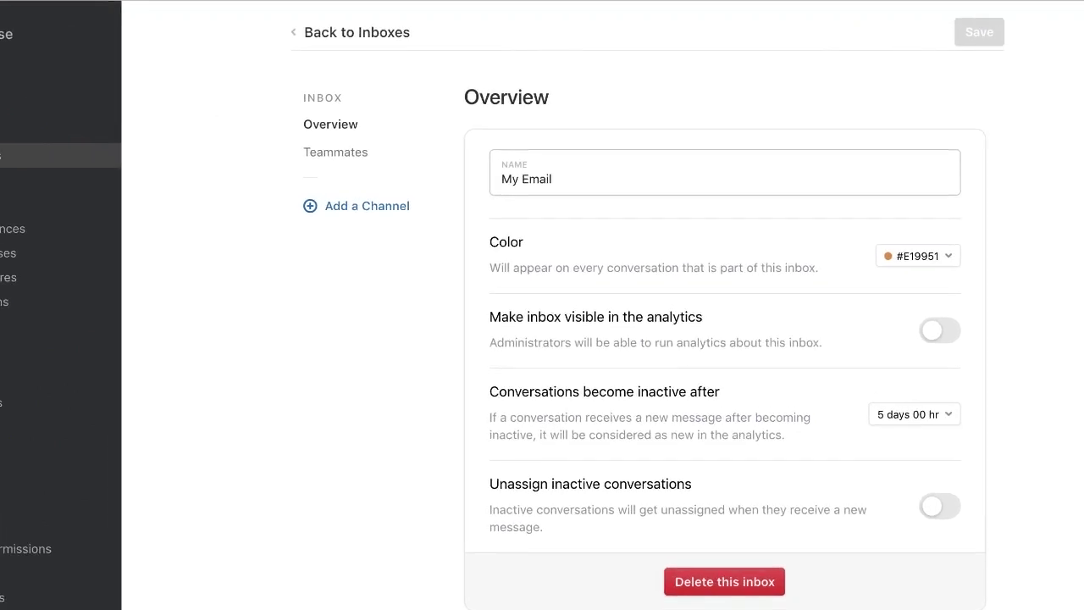
- Invite a coworker as a regular teammate, leaving the company administrator role off
{"action": "left_click", "coordinate": [7, 34]}
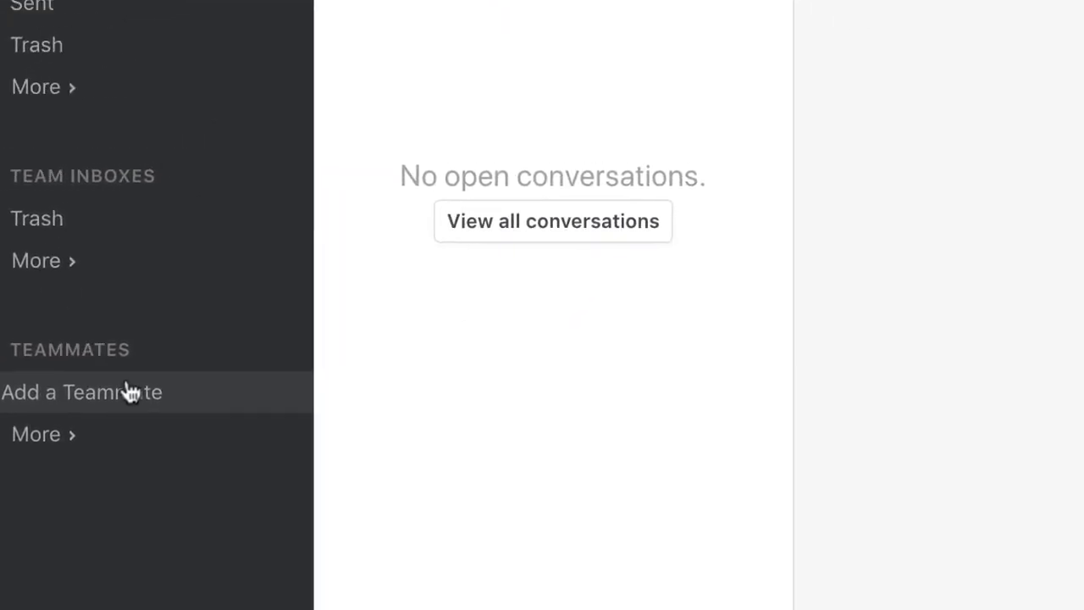
{"action": "left_click", "coordinate": [194, 371]}
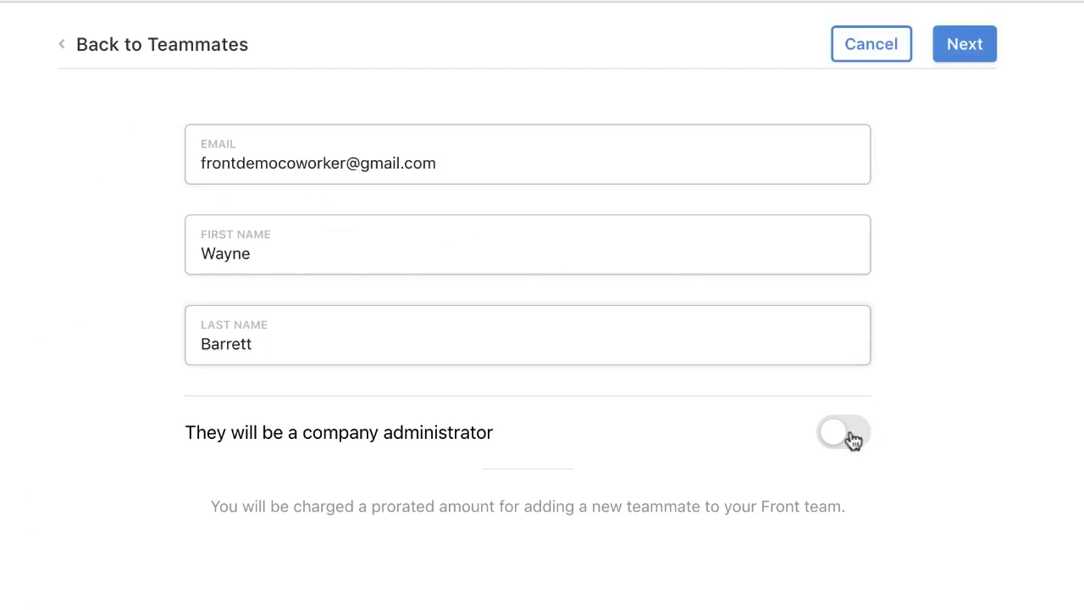
{"action": "left_click", "coordinate": [852, 435]}
{"action": "left_click", "coordinate": [852, 435]}
{"action": "left_click", "coordinate": [971, 52]}
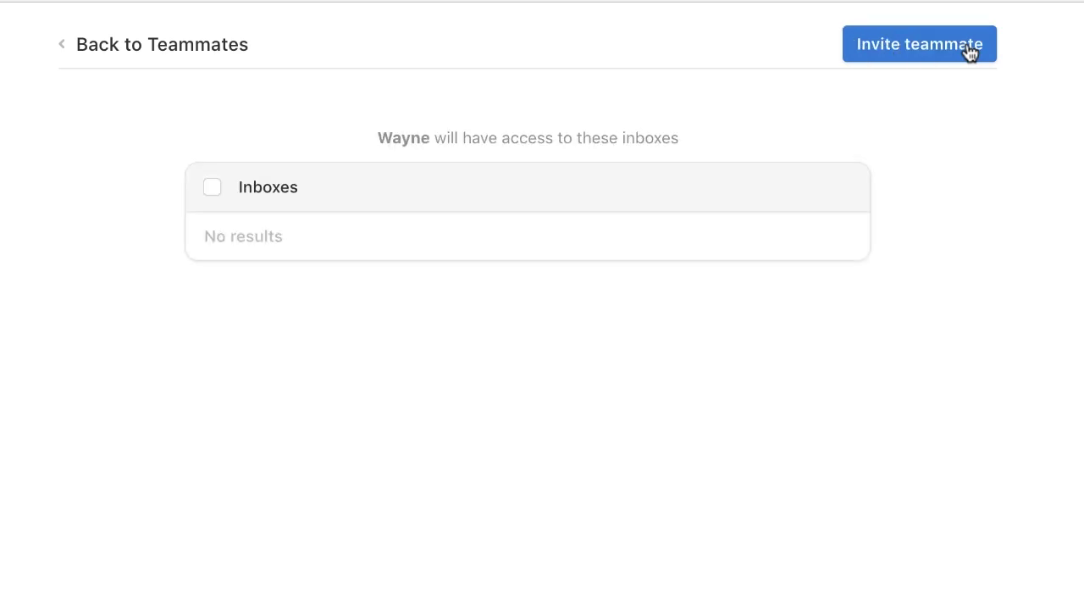
{"action": "left_click", "coordinate": [971, 53]}
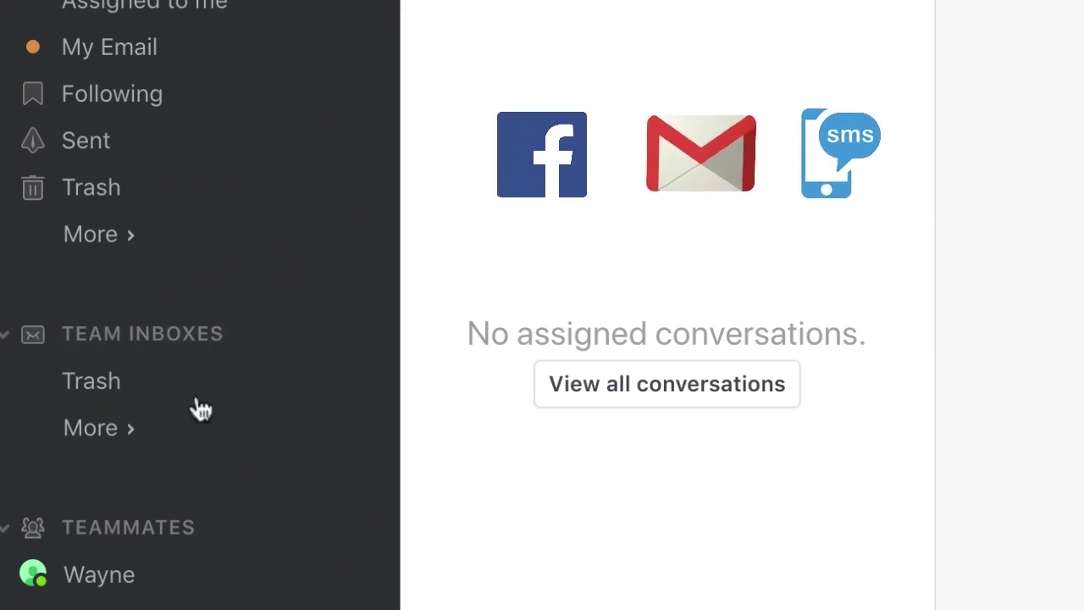
- Add a Support email team inbox for a Gmail address, keeping both teammates checked for access
{"action": "left_click", "coordinate": [113, 429]}
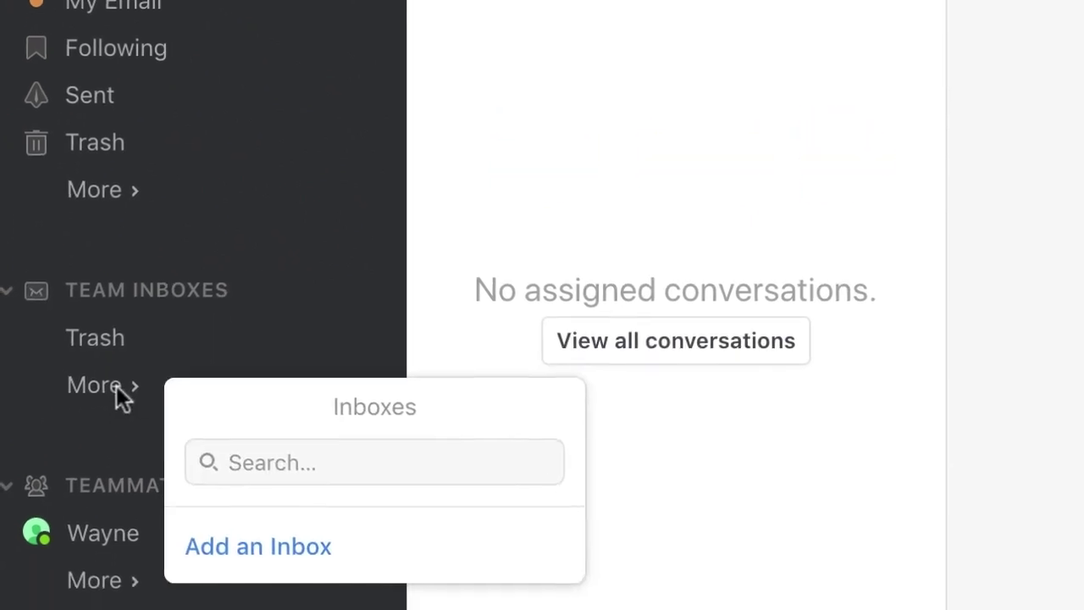
{"action": "left_click", "coordinate": [292, 588]}
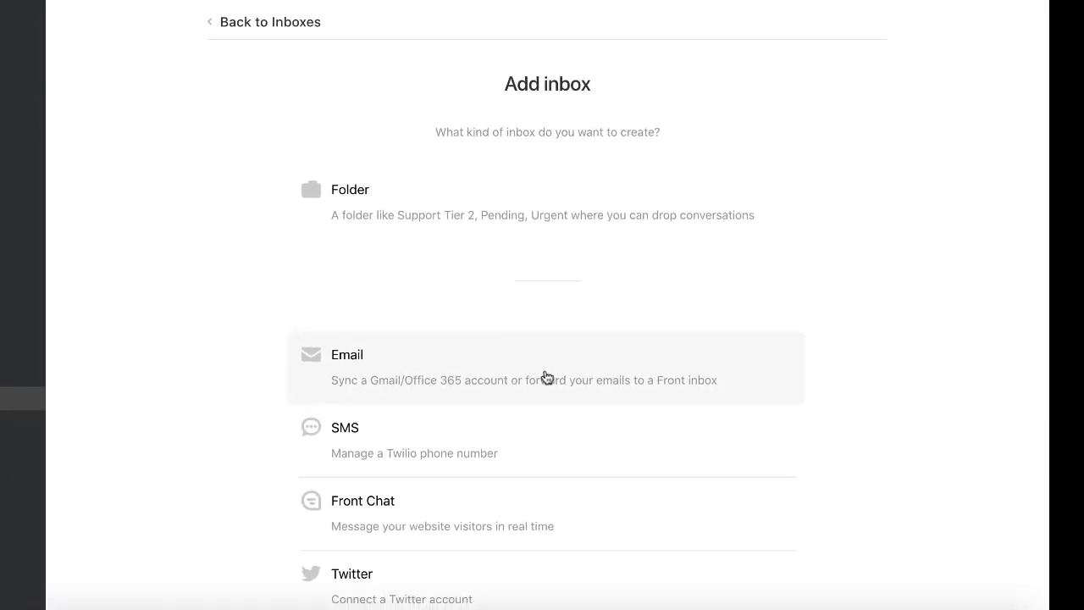
{"action": "left_click", "coordinate": [548, 378]}
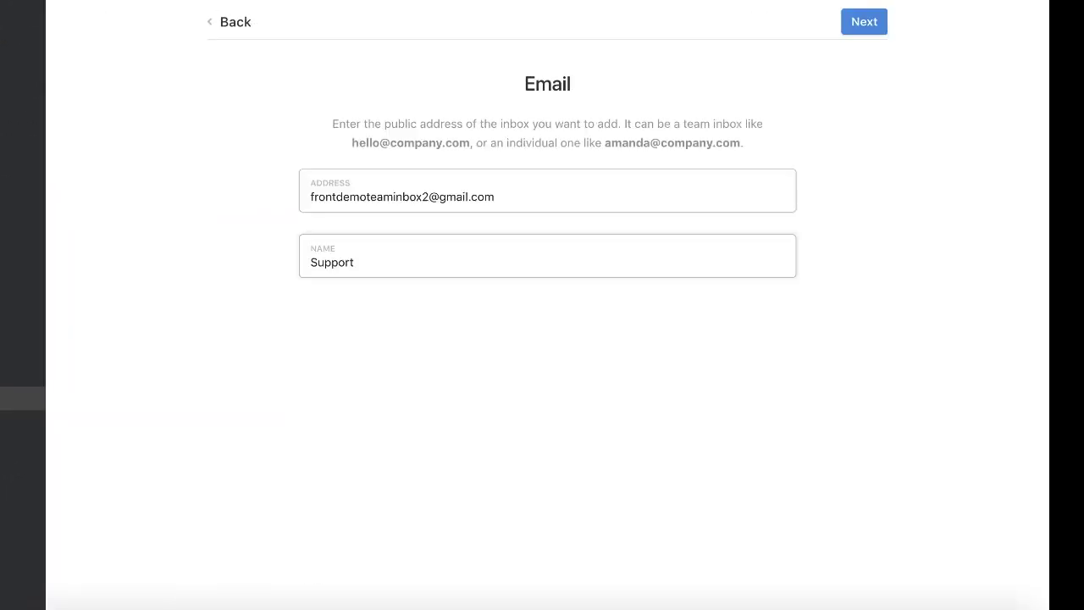
{"action": "left_click", "coordinate": [864, 23]}
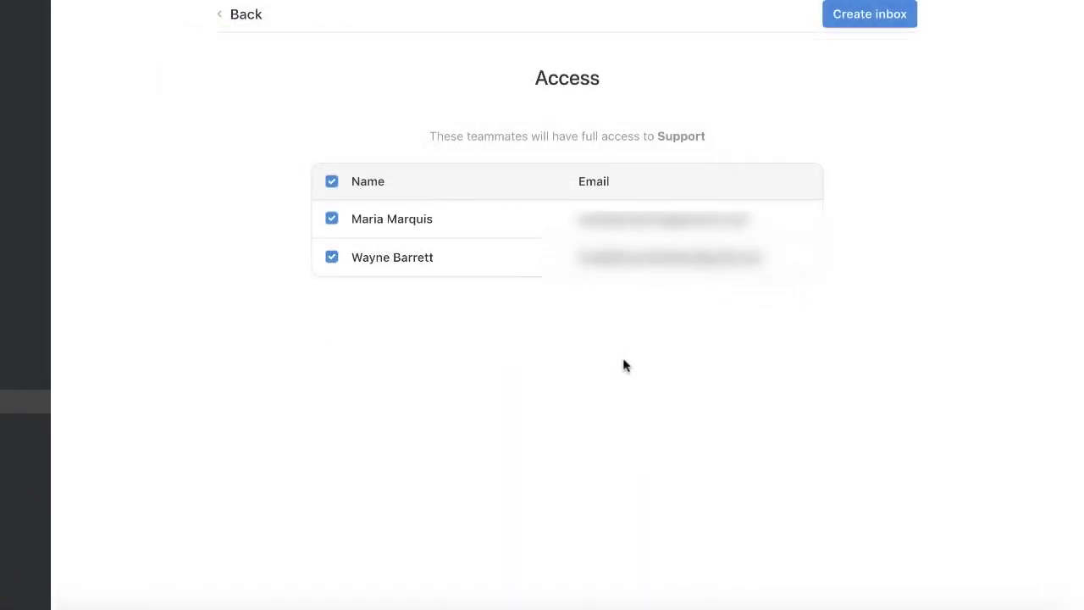
{"action": "left_click", "coordinate": [332, 259]}
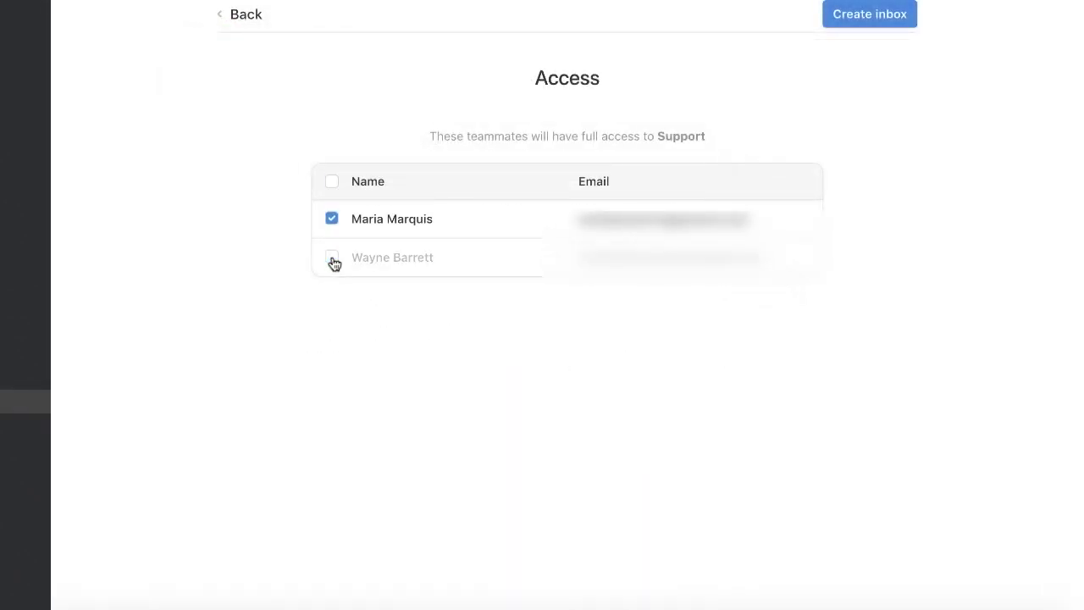
{"action": "left_click", "coordinate": [332, 260]}
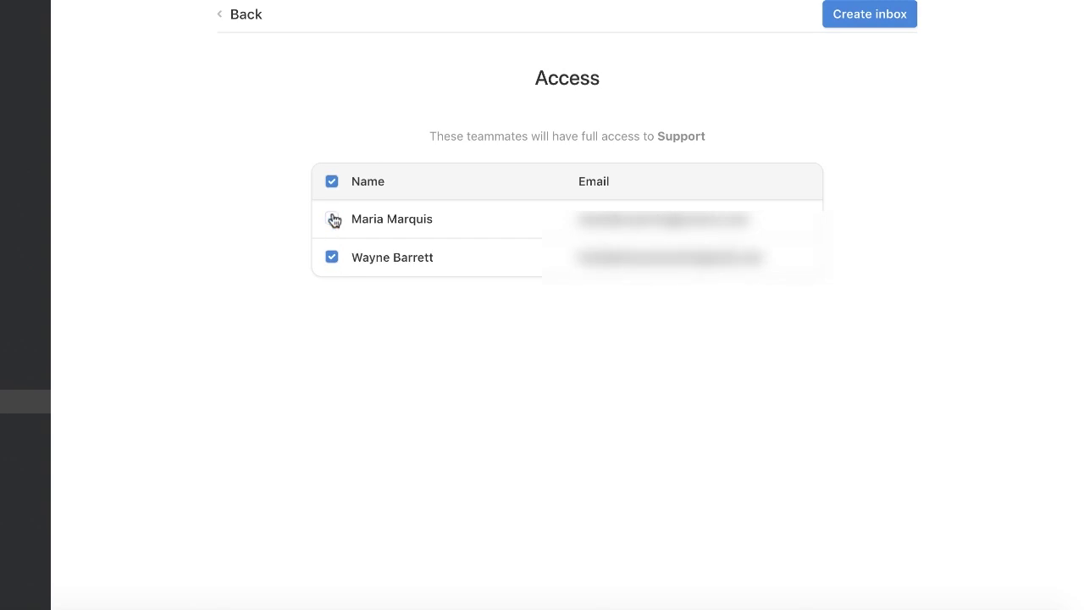
{"action": "left_click", "coordinate": [333, 219]}
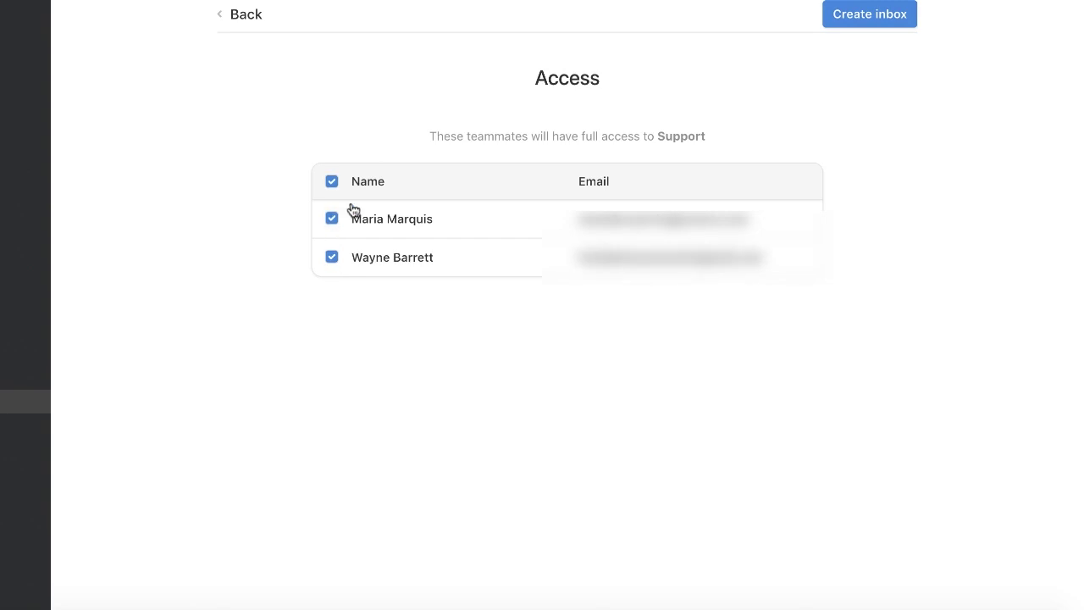
{"action": "left_click", "coordinate": [877, 15]}
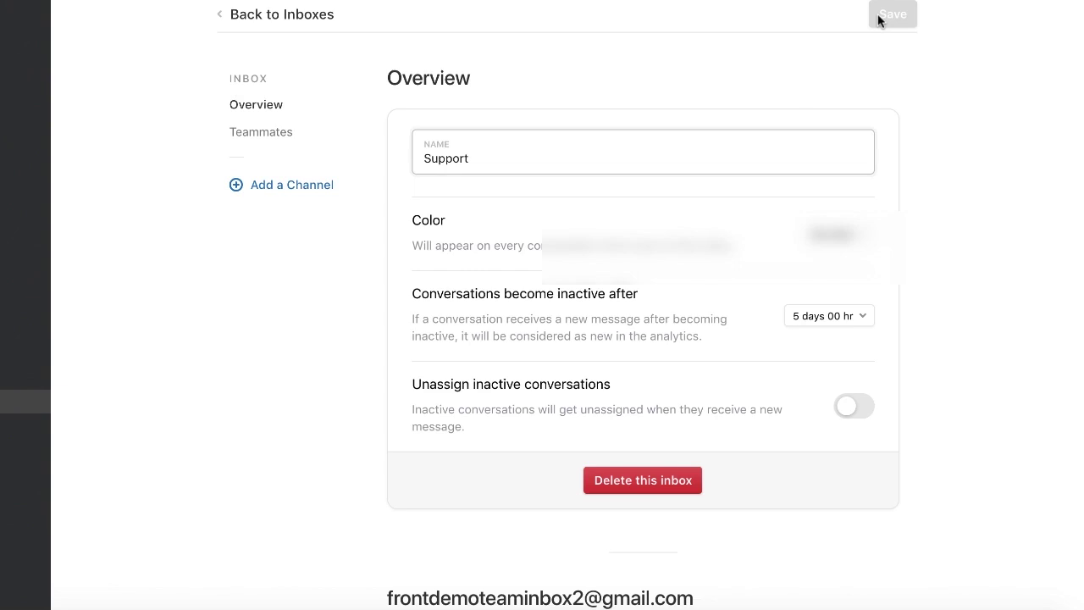
- Leave the channel picker without adding a channel and go back to the inboxes
{"action": "left_click", "coordinate": [279, 188]}
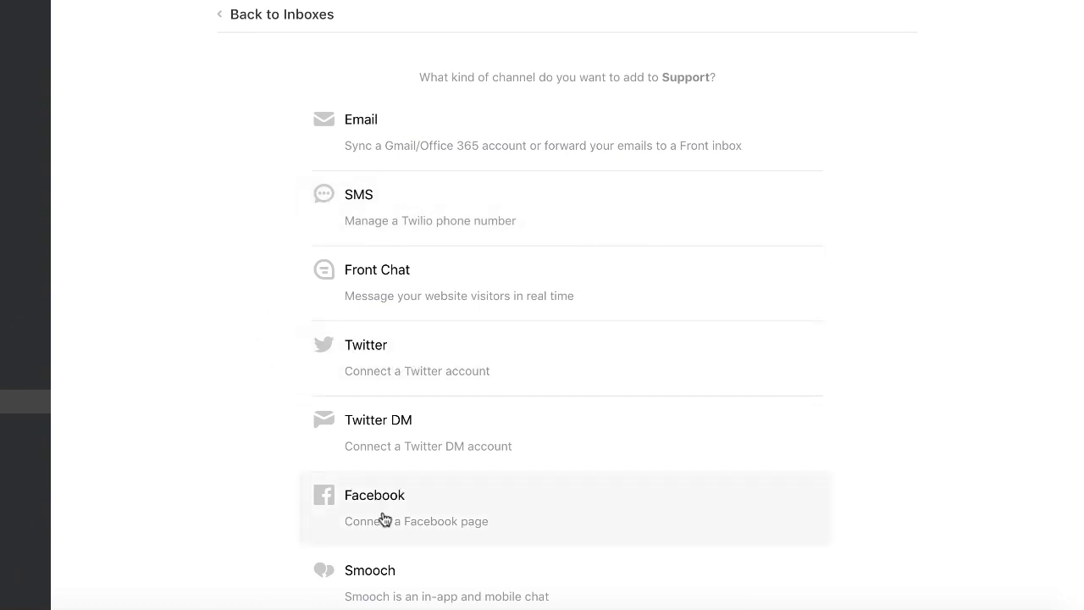
{"action": "left_click", "coordinate": [309, 27]}
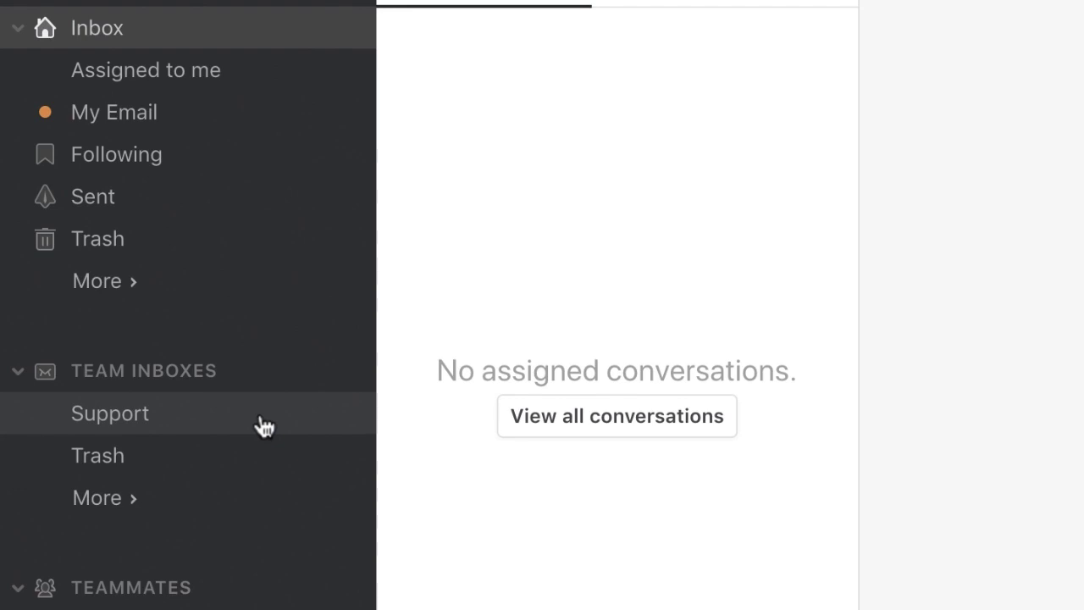
- Create a team folder named Urgent accessible to both teammates
{"action": "left_click", "coordinate": [125, 502]}
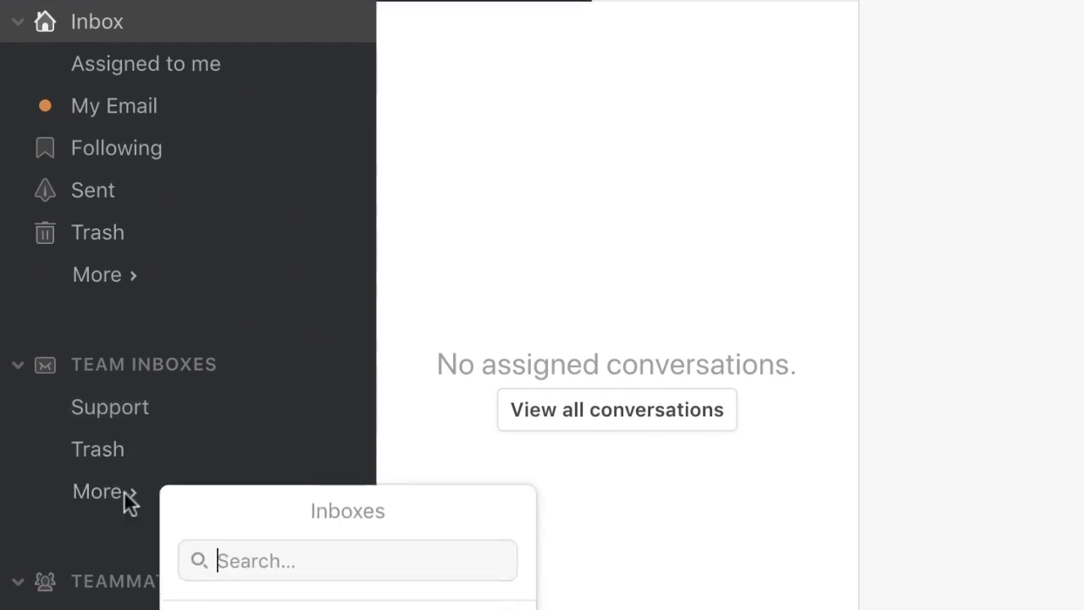
{"action": "left_click", "coordinate": [323, 329]}
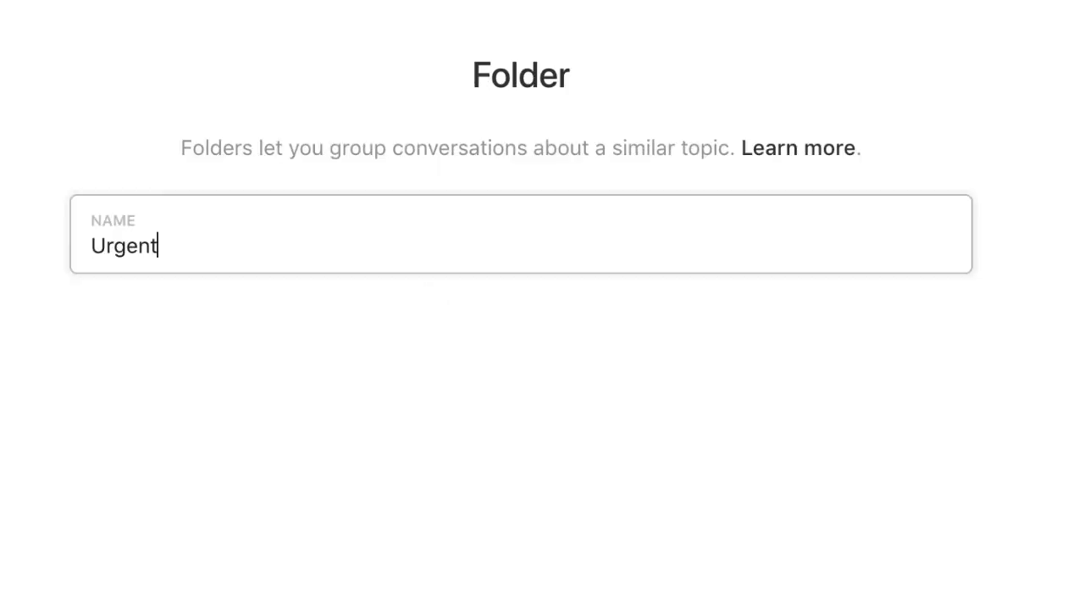
{"action": "left_click", "coordinate": [1069, 11]}
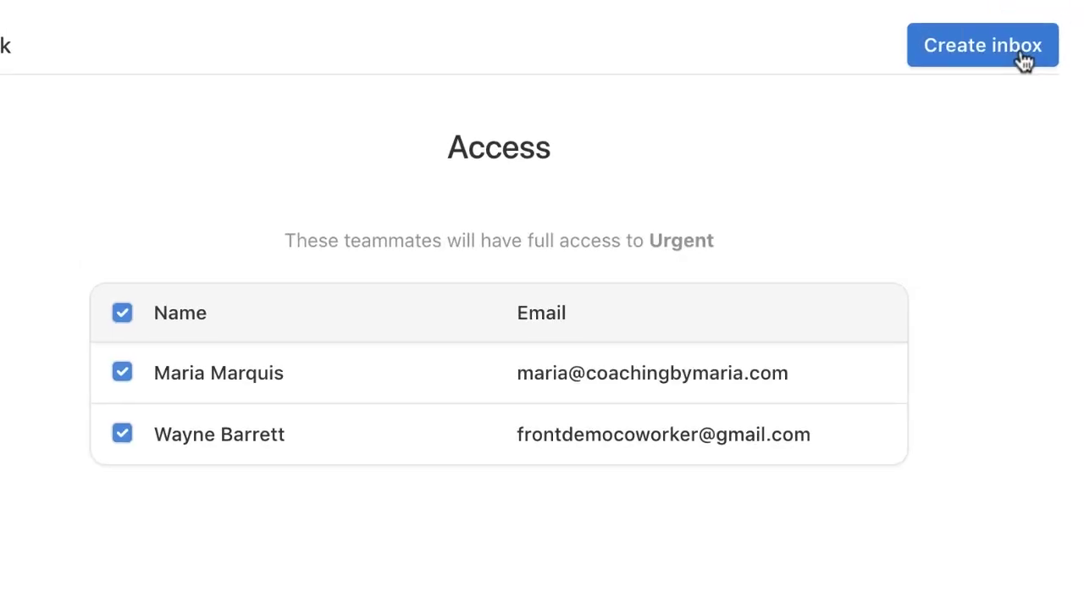
{"action": "left_click", "coordinate": [964, 47]}
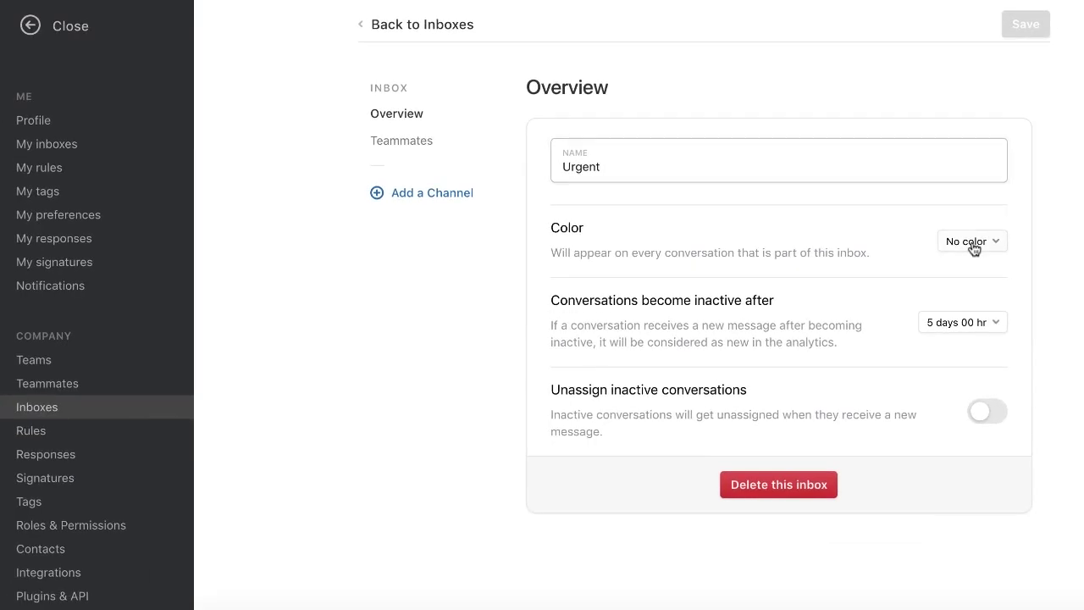
- Colour the Urgent folder red (#E15151), save, and return to the inboxes list
{"action": "left_click", "coordinate": [971, 247]}
{"action": "left_click", "coordinate": [933, 318]}
{"action": "left_click", "coordinate": [1028, 28]}
{"action": "left_click", "coordinate": [442, 29]}
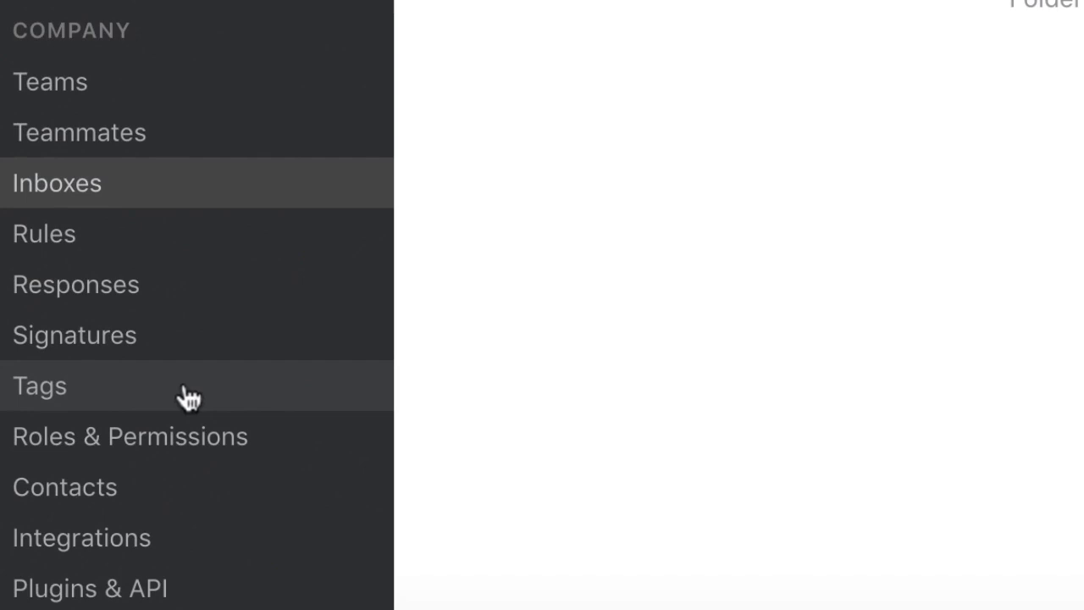
- Add a Customer Feedback tag available in all inboxes
{"action": "left_click", "coordinate": [270, 396]}
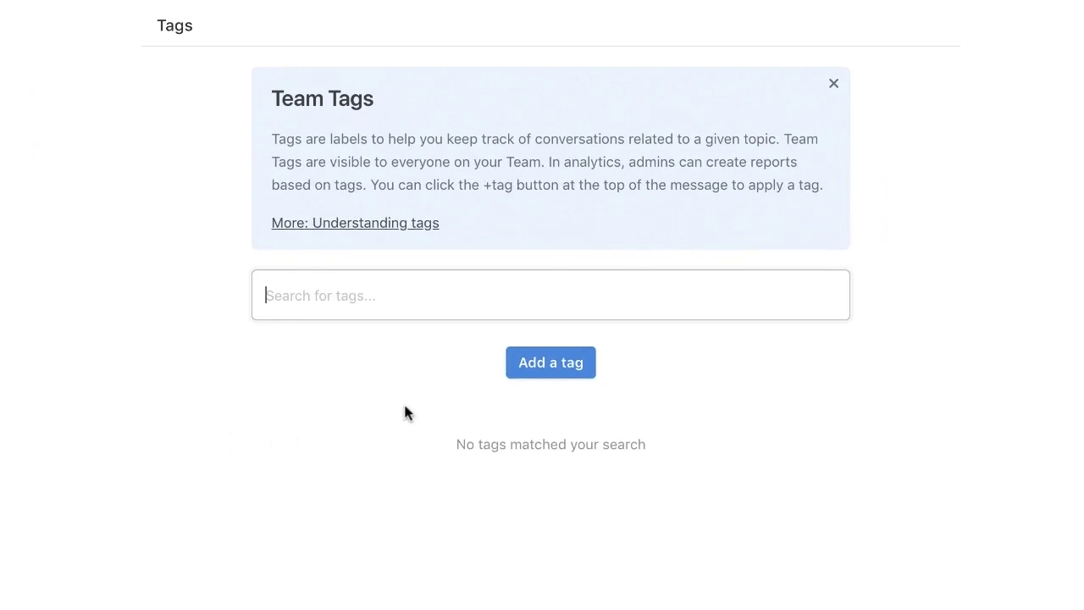
{"action": "left_click", "coordinate": [570, 364]}
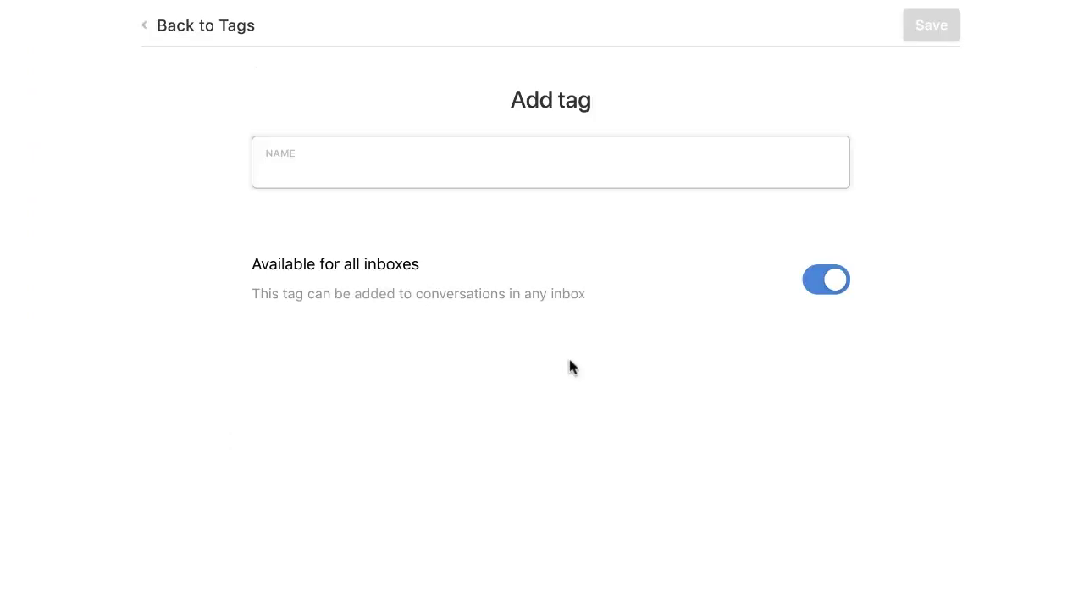
{"action": "type", "text": "Customer Feedback"}
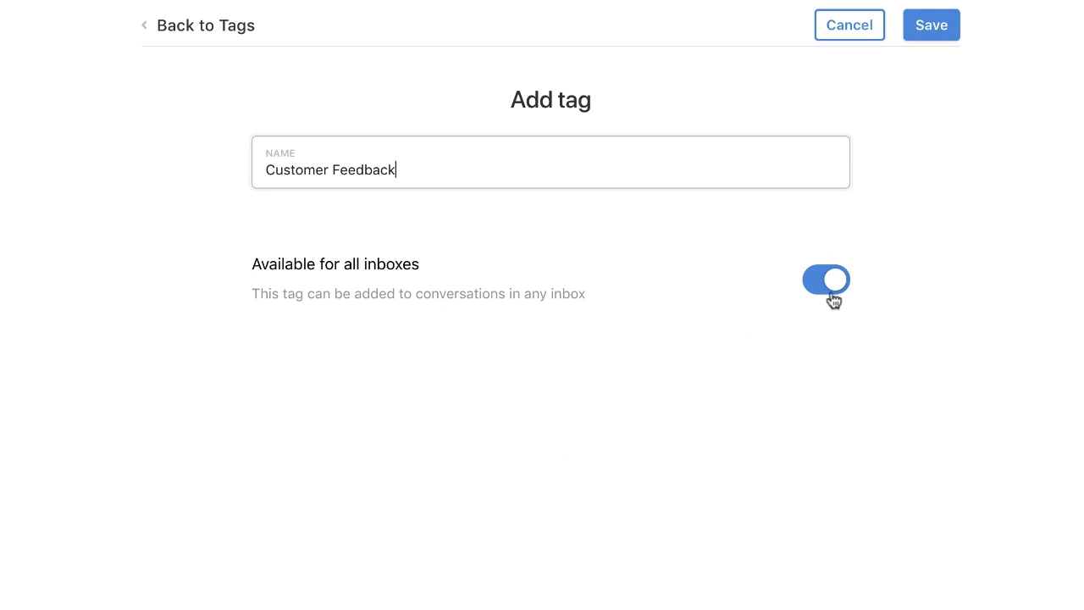
{"action": "left_click", "coordinate": [831, 284]}
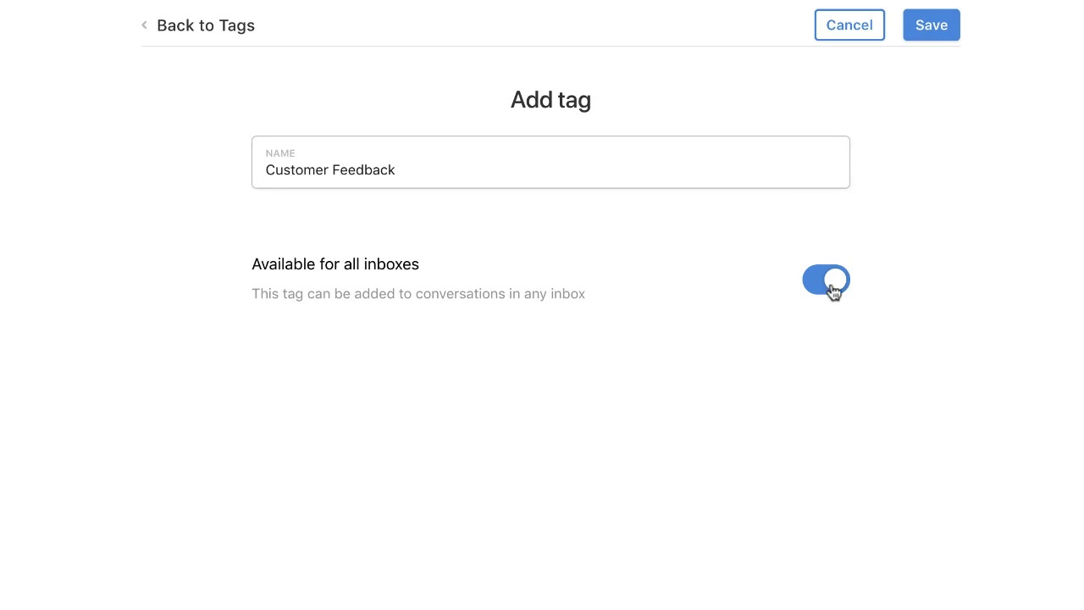
{"action": "left_click", "coordinate": [832, 284]}
{"action": "left_click", "coordinate": [942, 32]}
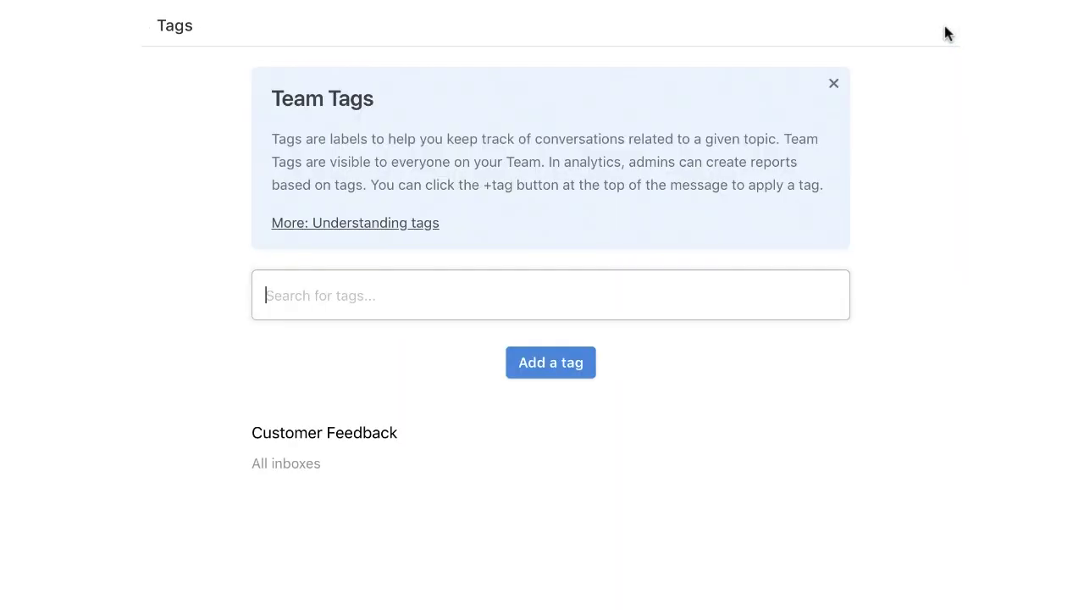
- Add a Bugs tag, also available in all inboxes
{"action": "left_click", "coordinate": [569, 368]}
{"action": "type", "text": "Bugs"}
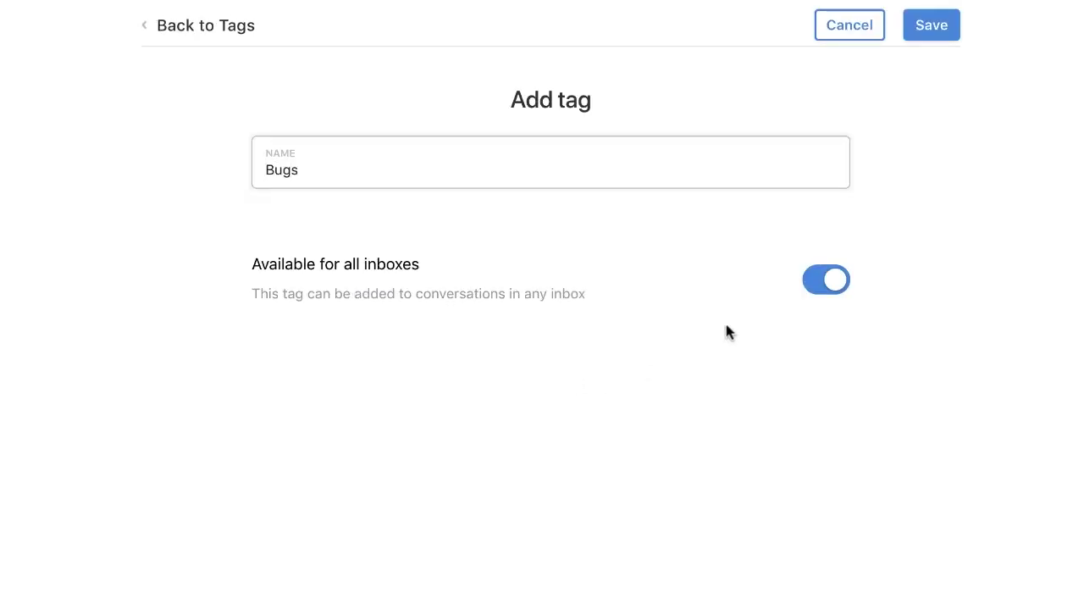
{"action": "left_click", "coordinate": [935, 32]}
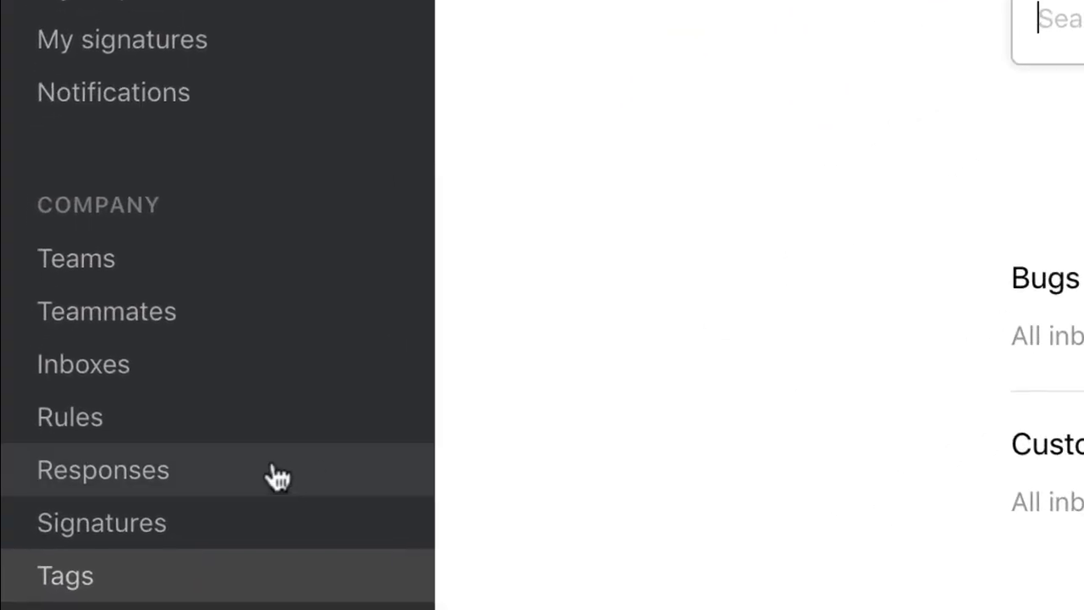
- Create the Shipping Questions canned response with subject 'Your Shipping Options' listing three shipping speeds
{"action": "left_click", "coordinate": [320, 473]}
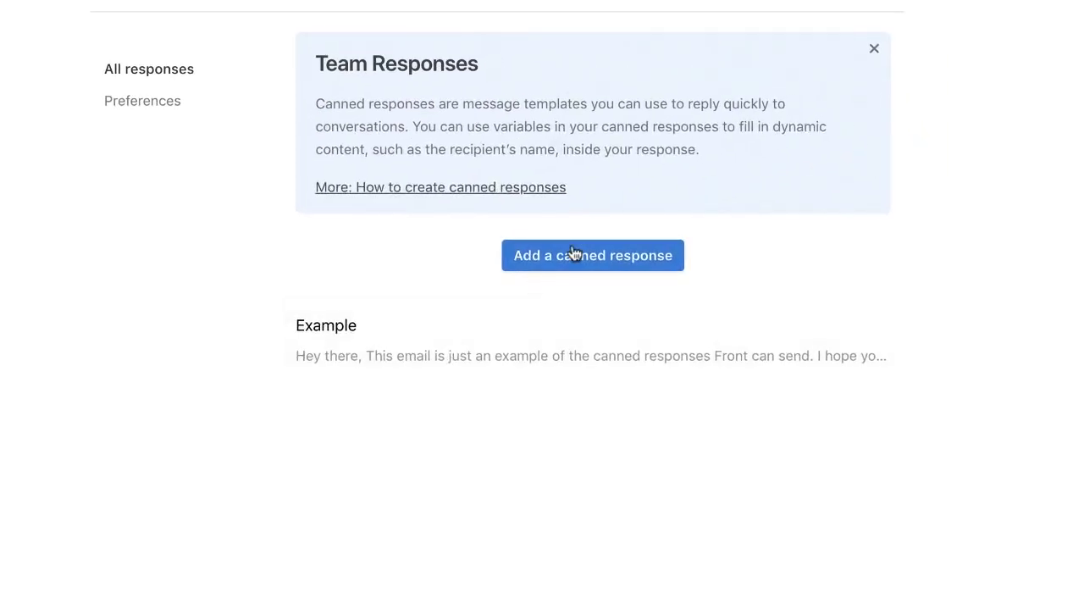
{"action": "left_click", "coordinate": [574, 253]}
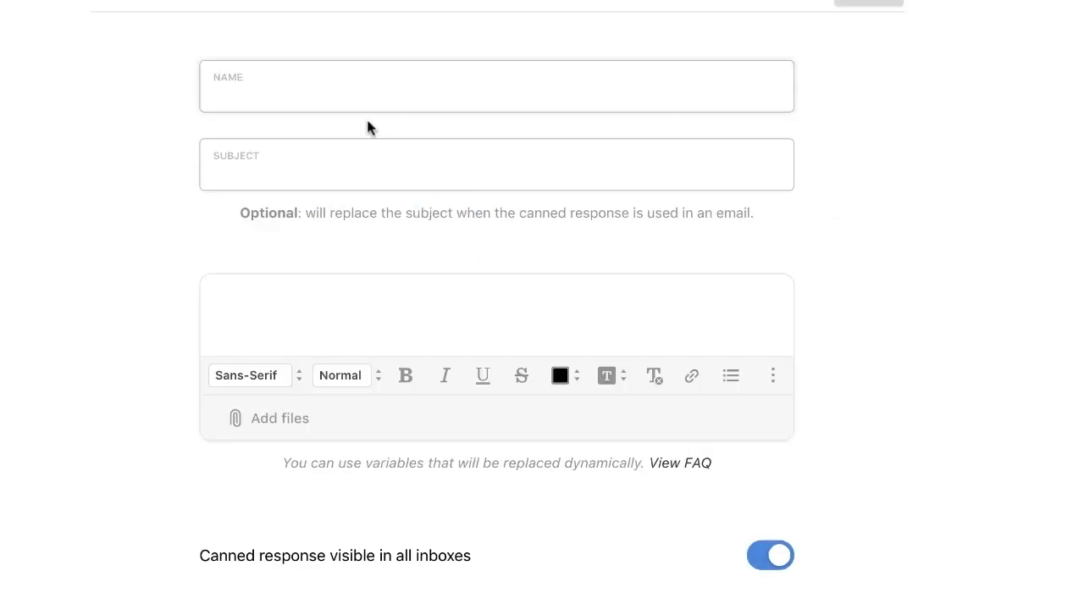
{"action": "type", "text": "Shipping Questions"}
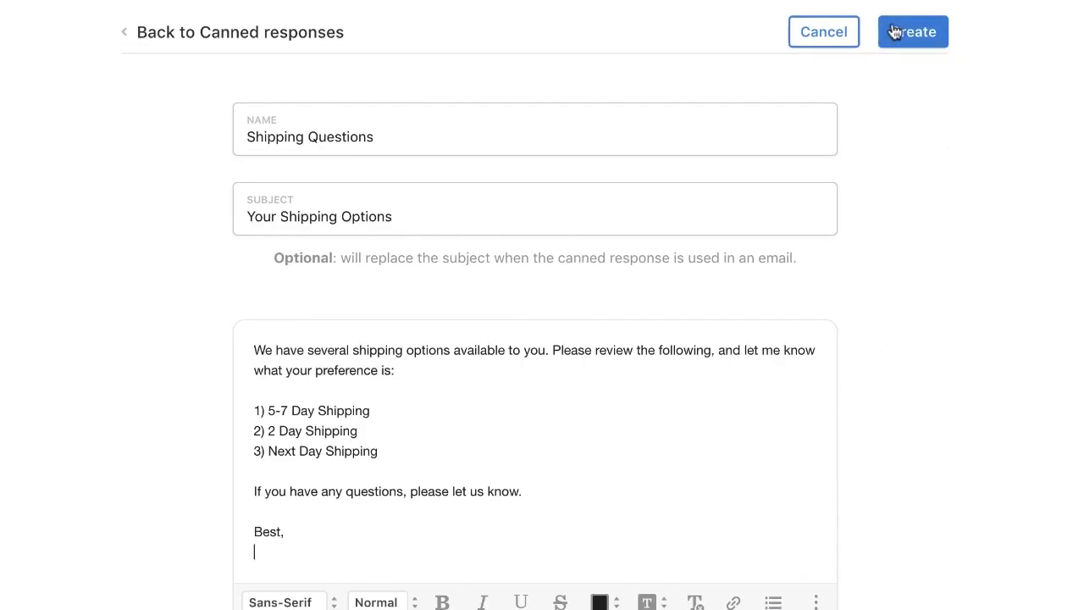
{"action": "left_click", "coordinate": [915, 40]}
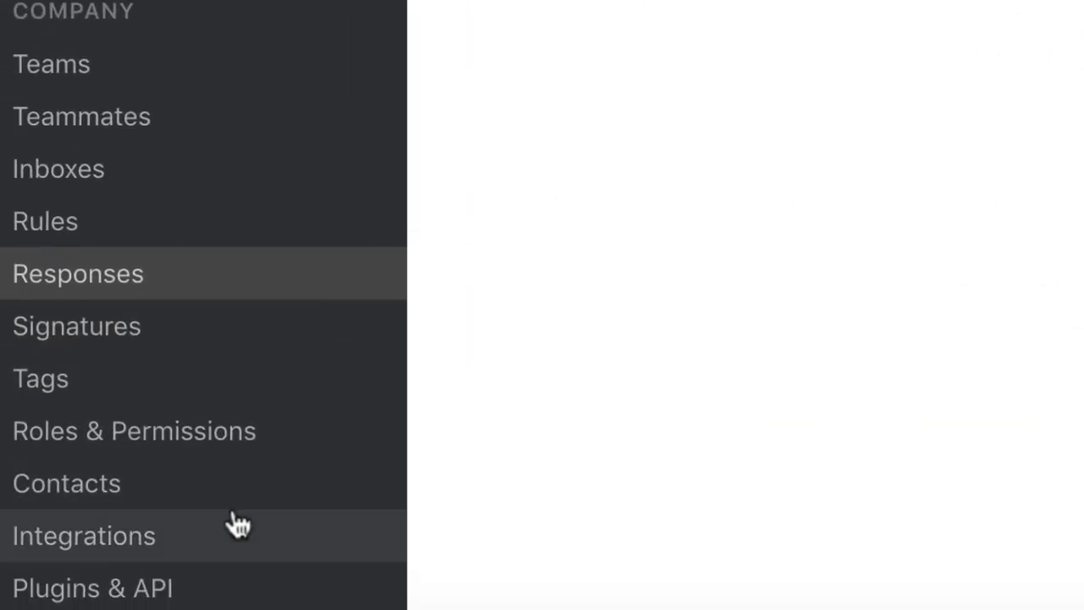
- Browse the Integrations settings list from Aircall down through Webhooks
{"action": "left_click", "coordinate": [210, 526]}
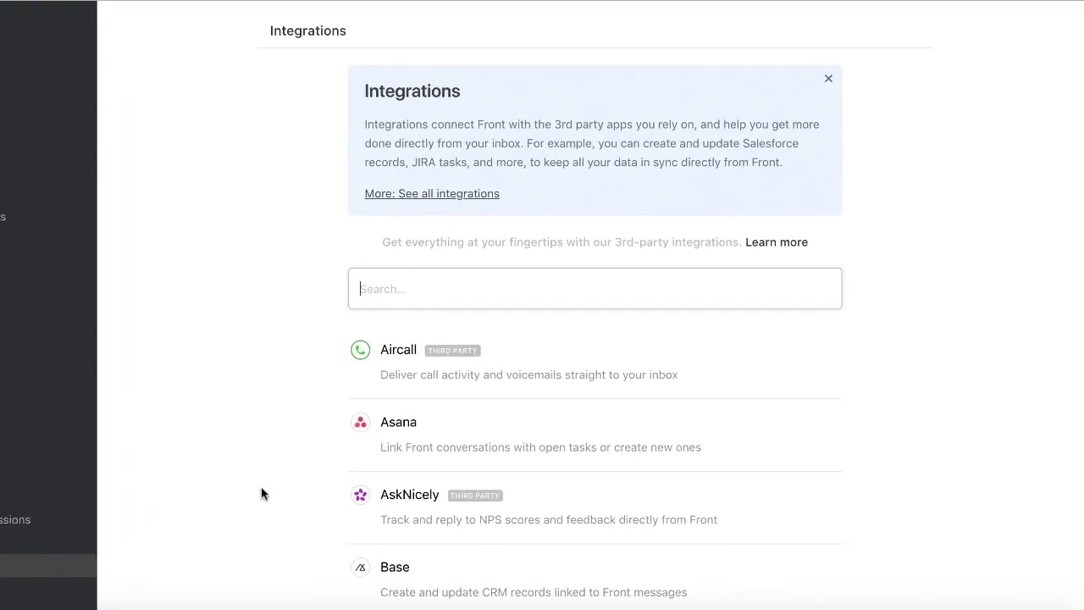
{"action": "scroll", "coordinate": [262, 494], "scroll_direction": "down", "scroll_amount": 10}
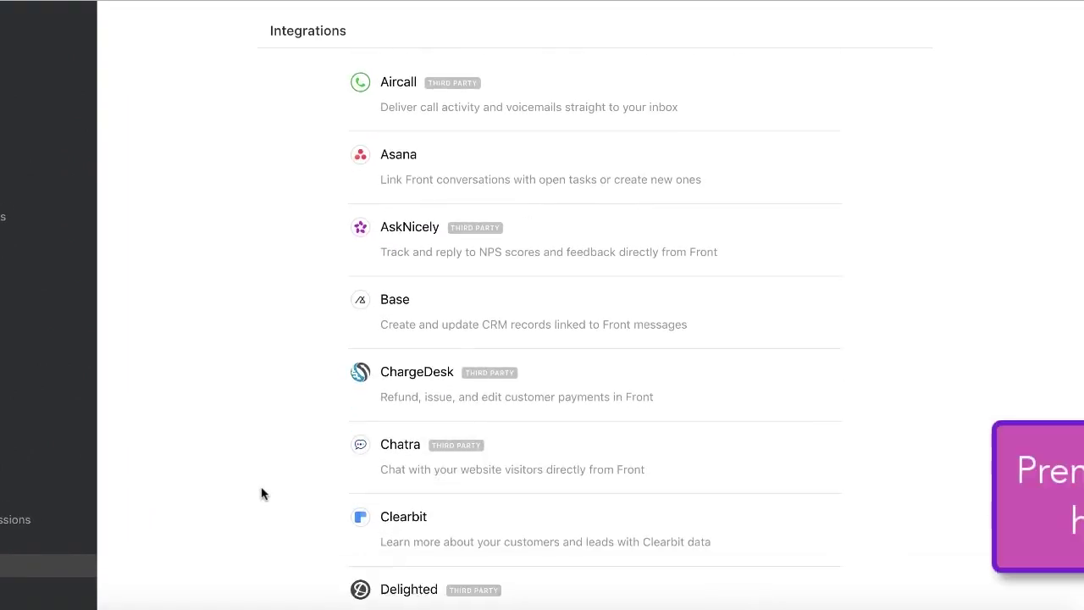
{"action": "scroll", "coordinate": [262, 494], "scroll_direction": "down", "scroll_amount": 12}
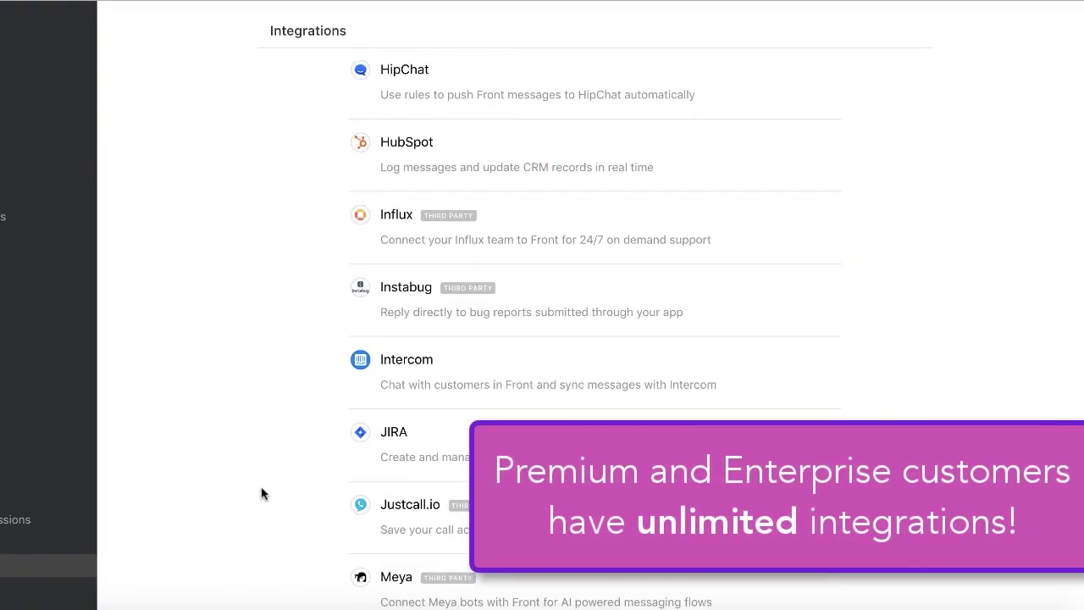
{"action": "scroll", "coordinate": [261, 494], "scroll_direction": "down", "scroll_amount": 7}
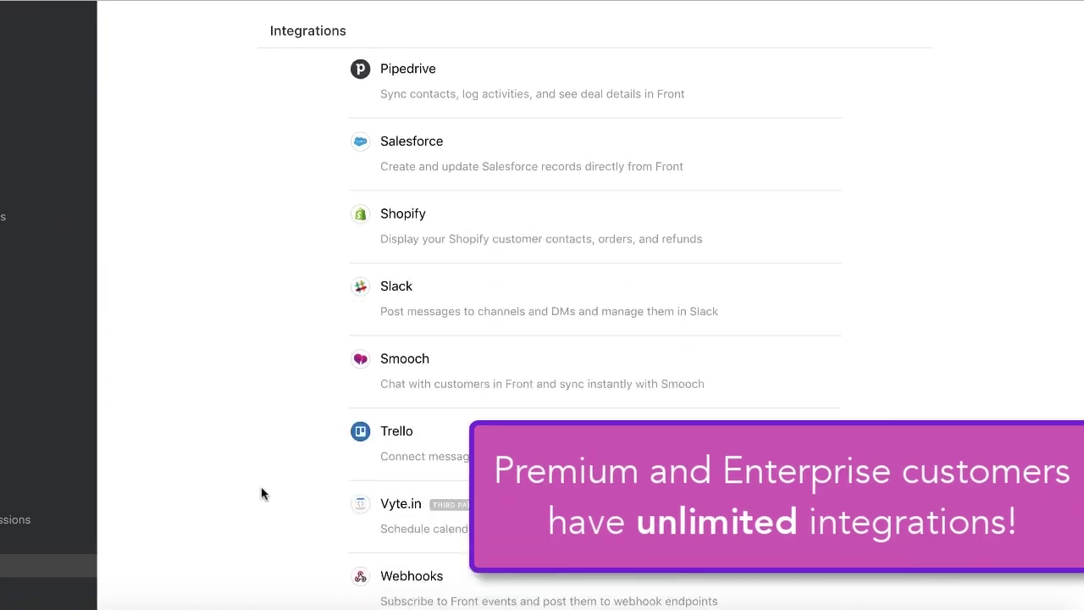